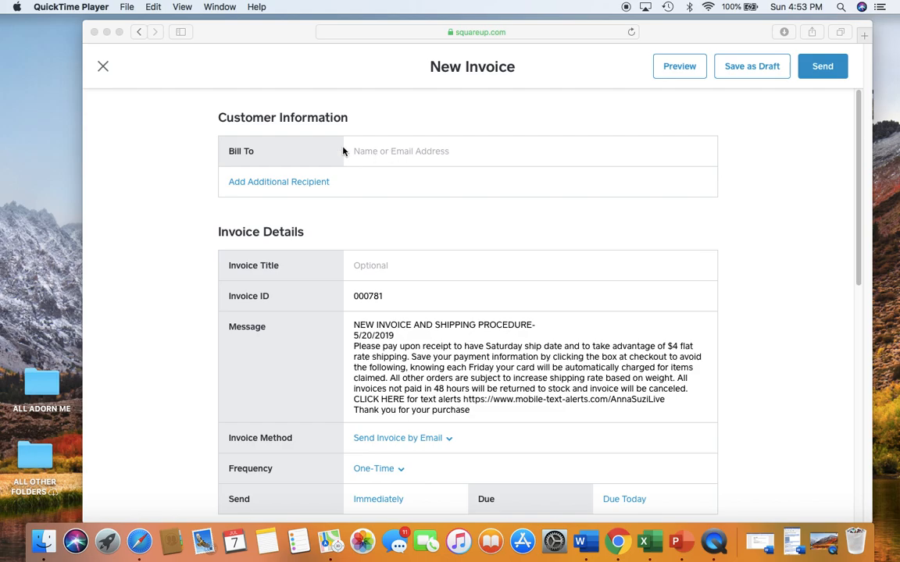
Enter the customer's e-mail in Bill To and create a new customer from it
click(447, 156)
click(422, 155)
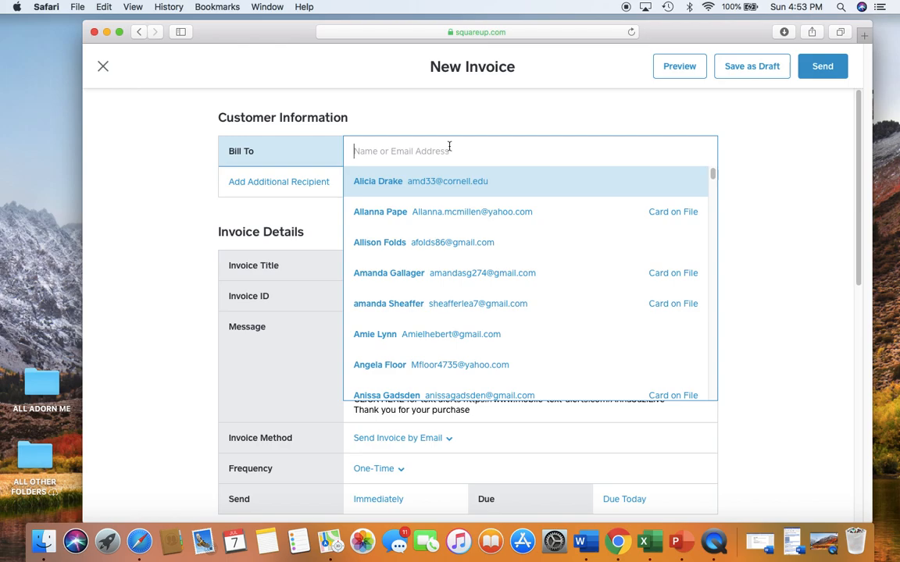
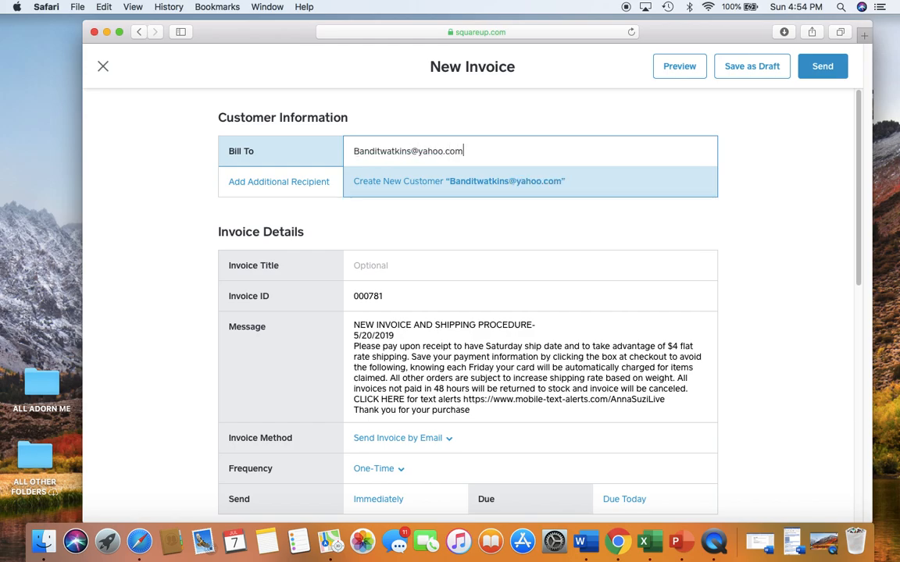
click(461, 180)
click(472, 219)
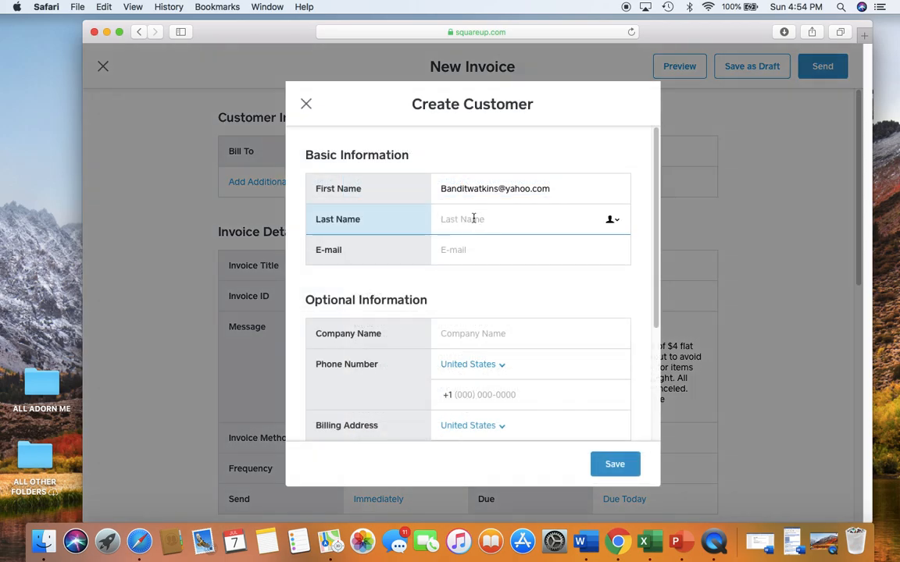
Copy the address from the First Name field into the E-mail field
drag(556, 189, 434, 186)
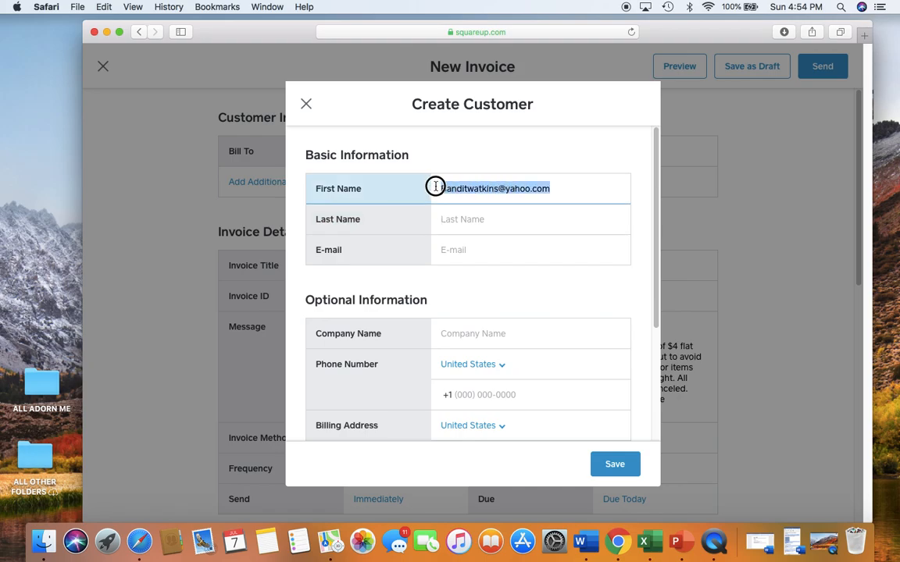
right_click(448, 184)
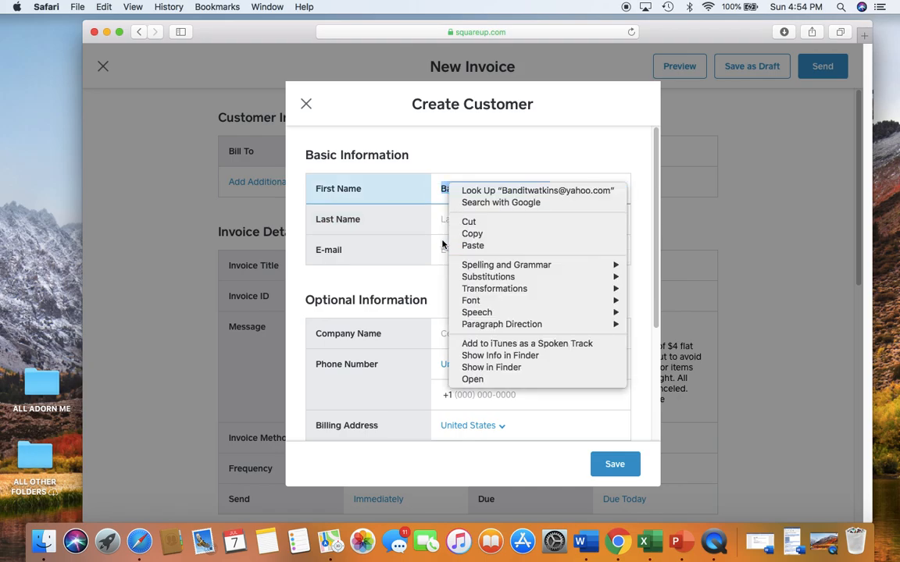
click(461, 231)
click(445, 249)
right_click(446, 250)
click(467, 279)
Trim First Name to just the first name, enter the last name, and save the customer
click(532, 190)
drag(551, 189, 463, 192)
key(BackSpace)
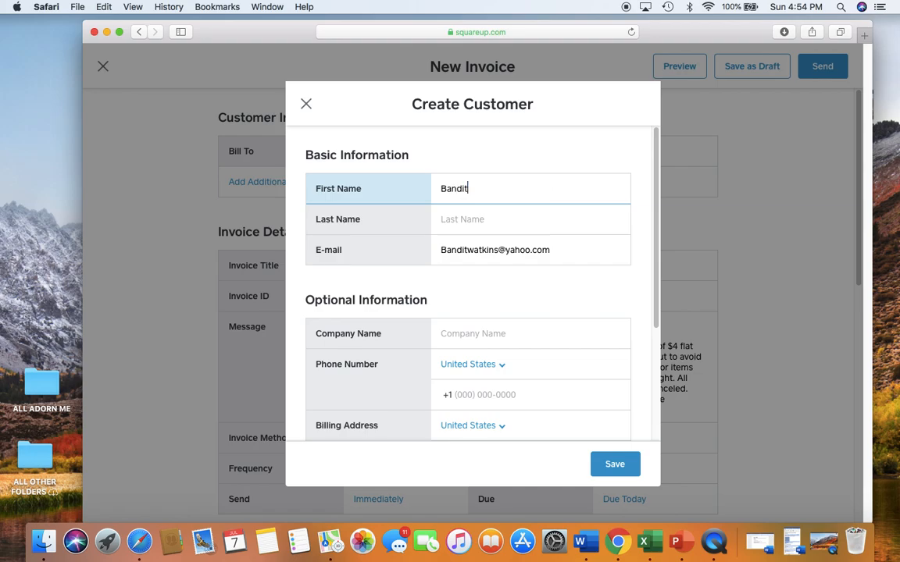
click(483, 222)
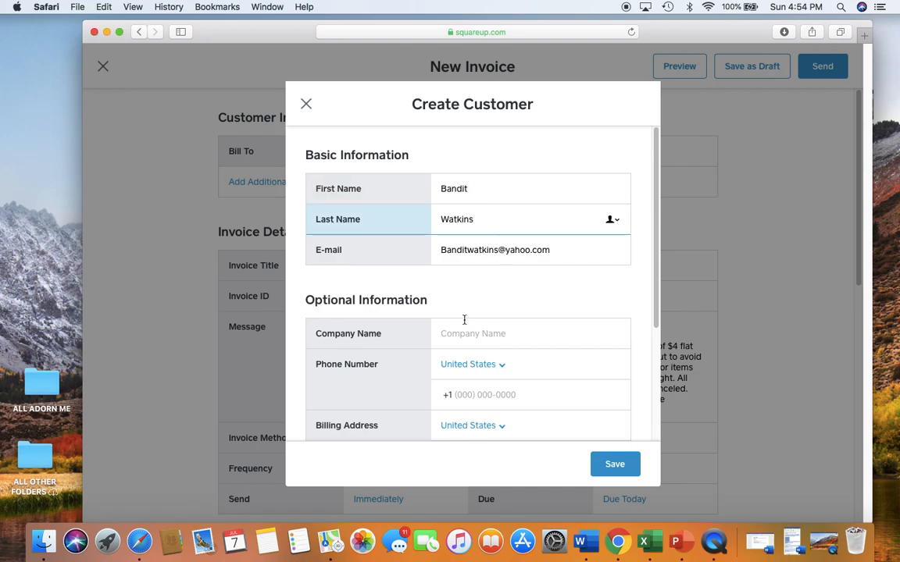
scroll(515, 393, down, 3)
scroll(515, 393, down, 2)
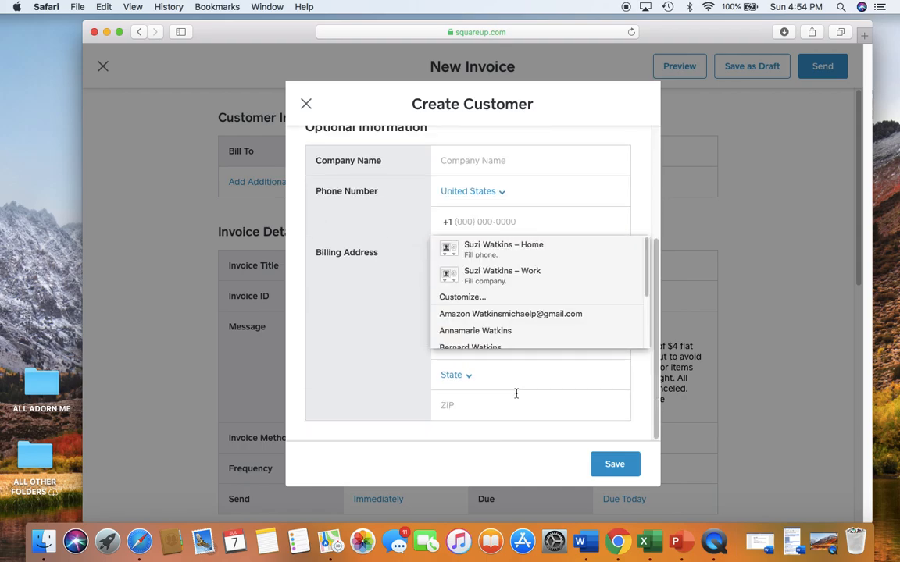
click(614, 464)
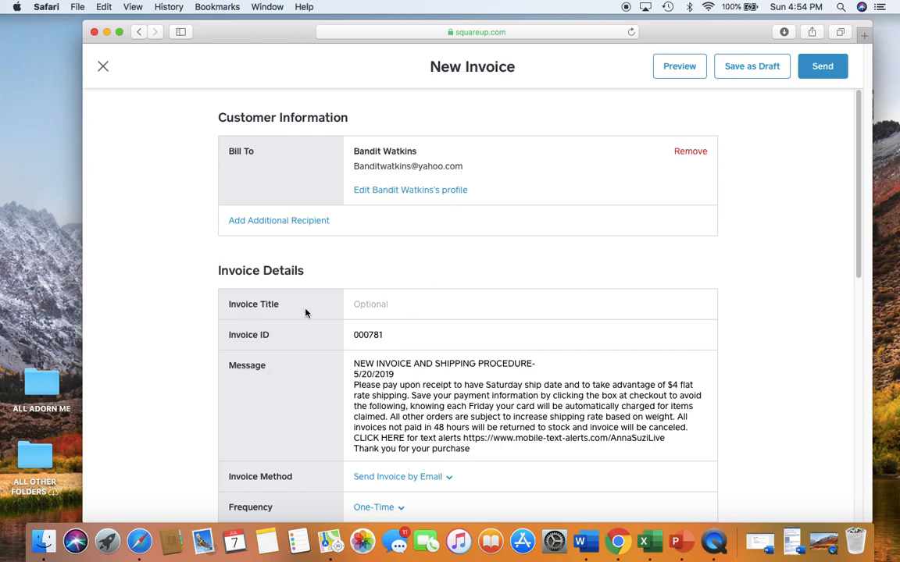
Title the invoice 'Bling claimed', replacing the draft 'July 7 2019 live sale' wording
click(400, 312)
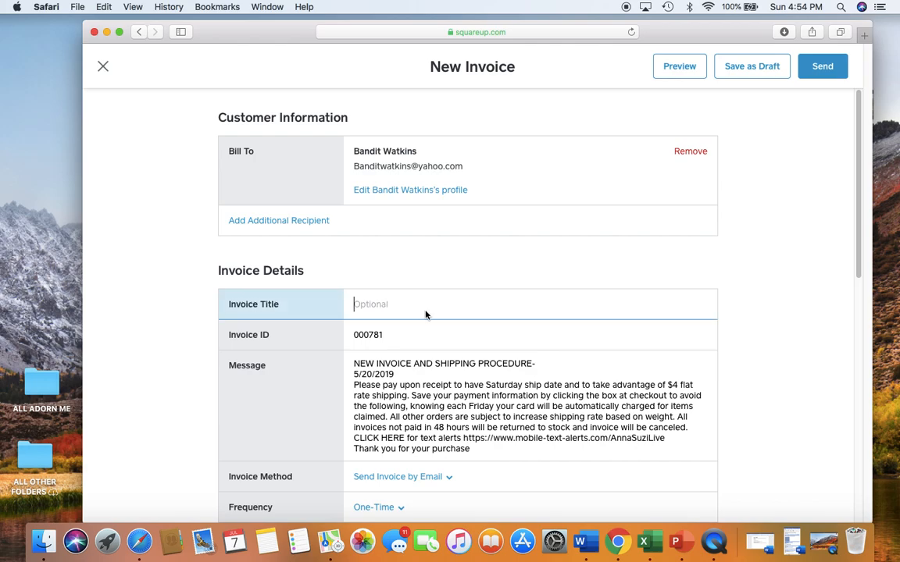
text(July 7 2019 live sale)
key(BackSpace)
key(BackSpace)
key(BackSpace)
key(BackSpace)
key(BackSpace)
key(BackSpace)
key(BackSpace)
key(BackSpace)
key(BackSpace)
key(BackSpace)
text(9 album sale)
key(BackSpace)
key(BackSpace)
key(BackSpace)
key(BackSpace)
key(BackSpace)
key(BackSpace)
key(BackSpace)
key(BackSpace)
key(BackSpace)
key(BackSpace)
key(BackSpace)
key(BackSpace)
key(BackSpace)
key(BackSpace)
key(BackSpace)
key(BackSpace)
key(BackSpace)
key(BackSpace)
key(BackSpace)
key(BackSpace)
key(BackSpace)
key(BackSpace)
text(lb)
key(BackSpace)
key(BackSpace)
text(Bling claimed)
scroll(511, 422, down, 4)
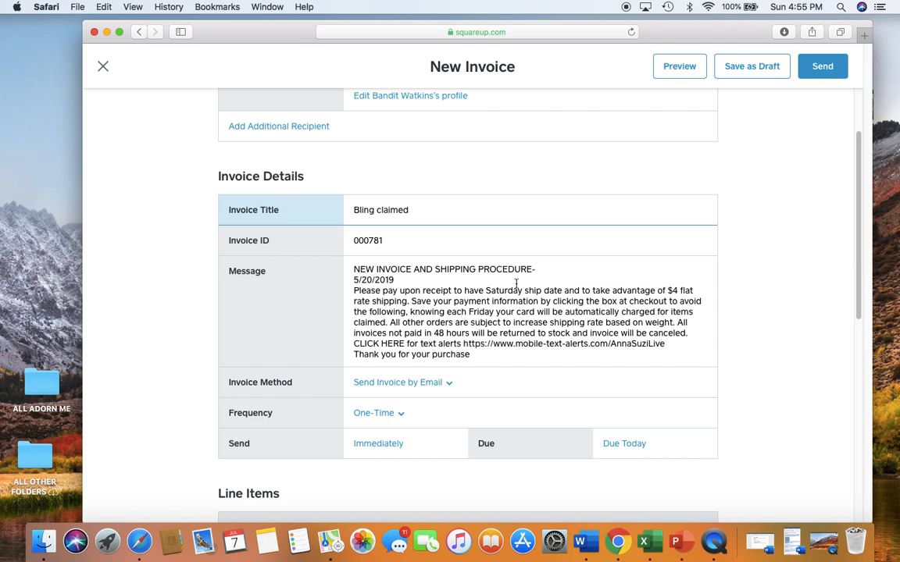
scroll(516, 323, down, 3)
scroll(516, 322, down, 1)
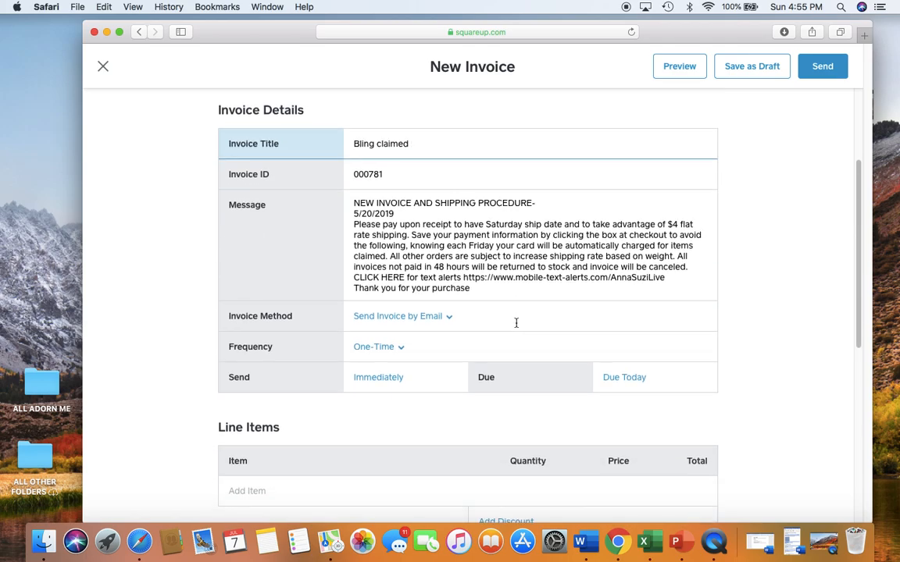
click(427, 318)
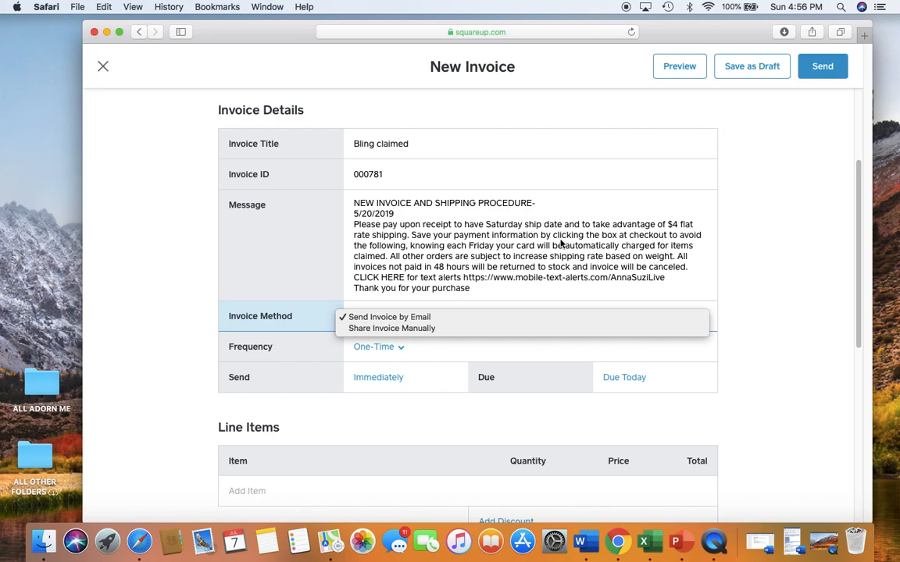
click(419, 317)
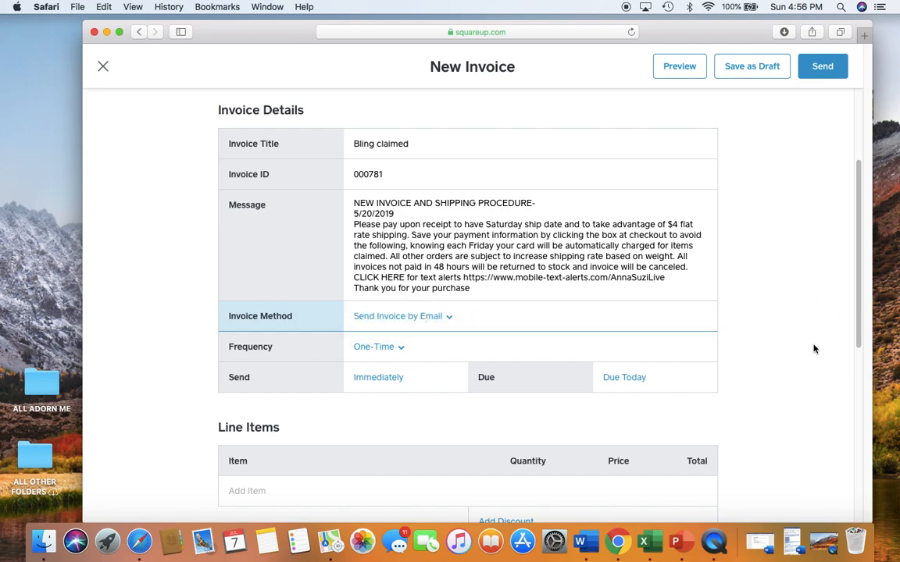
scroll(813, 349, down, 5)
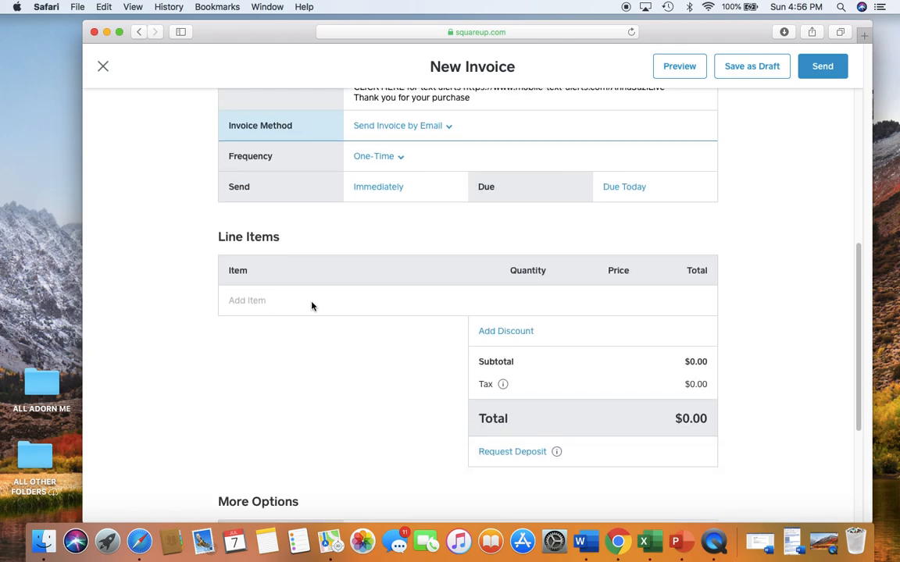
Add Jewelry from the item library as a line item with quantity 4
click(312, 303)
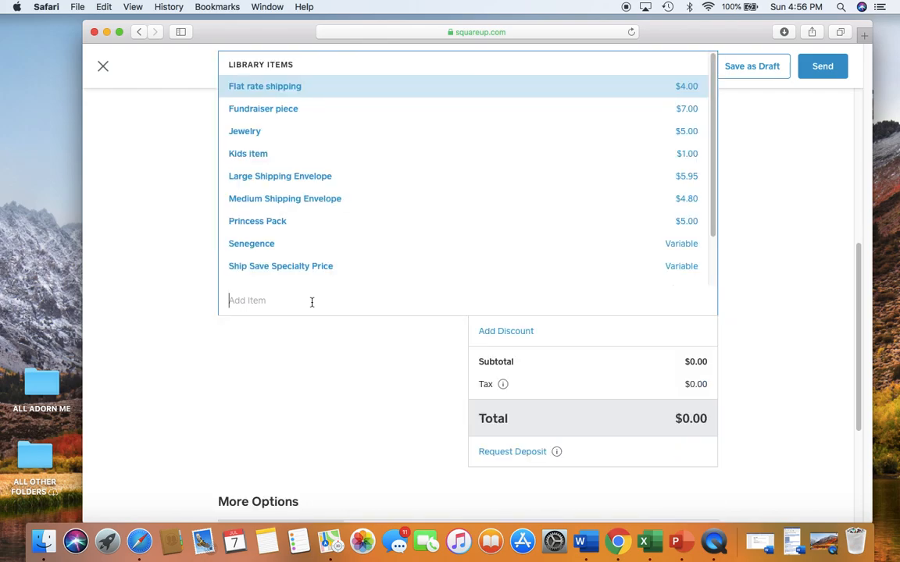
click(688, 132)
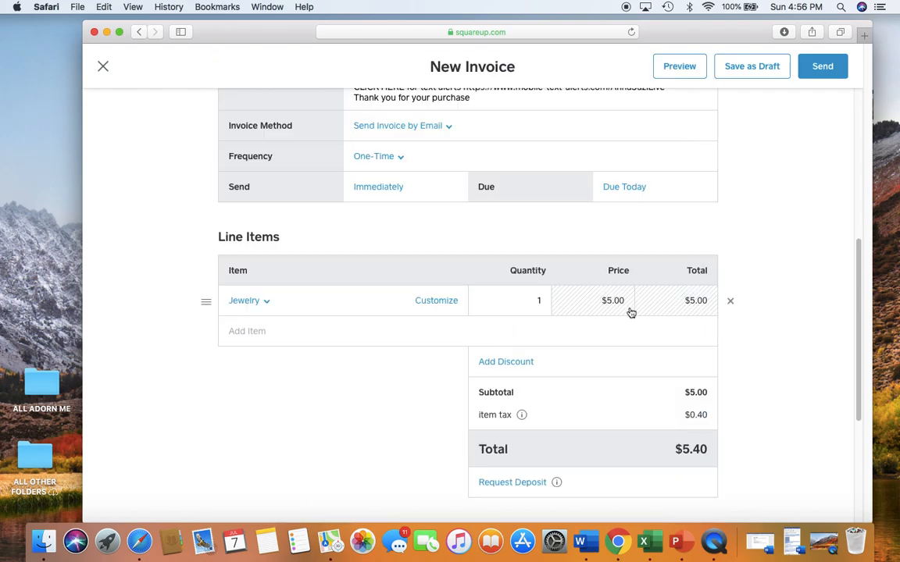
click(543, 302)
key(BackSpace)
click(783, 331)
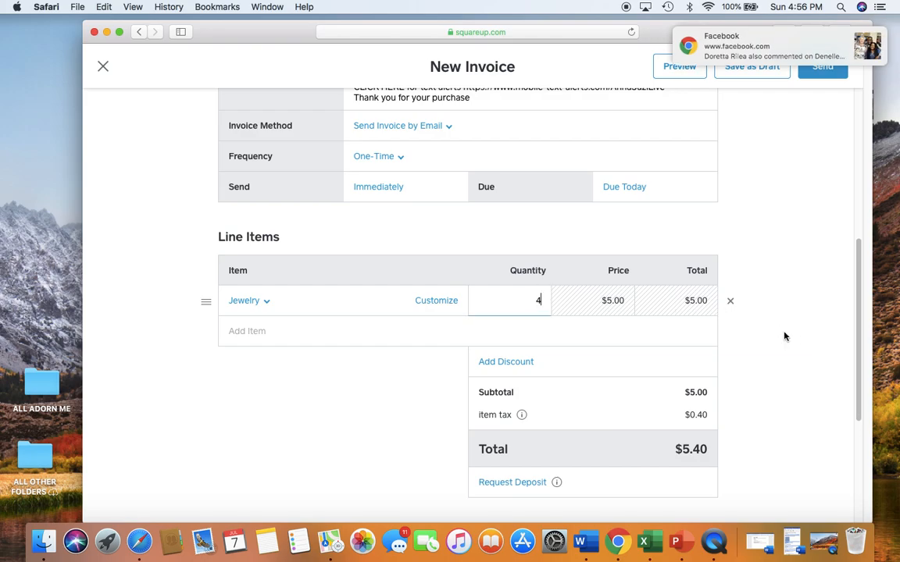
Add Kids item and Flat rate shipping ($4.00) as further line items
click(439, 322)
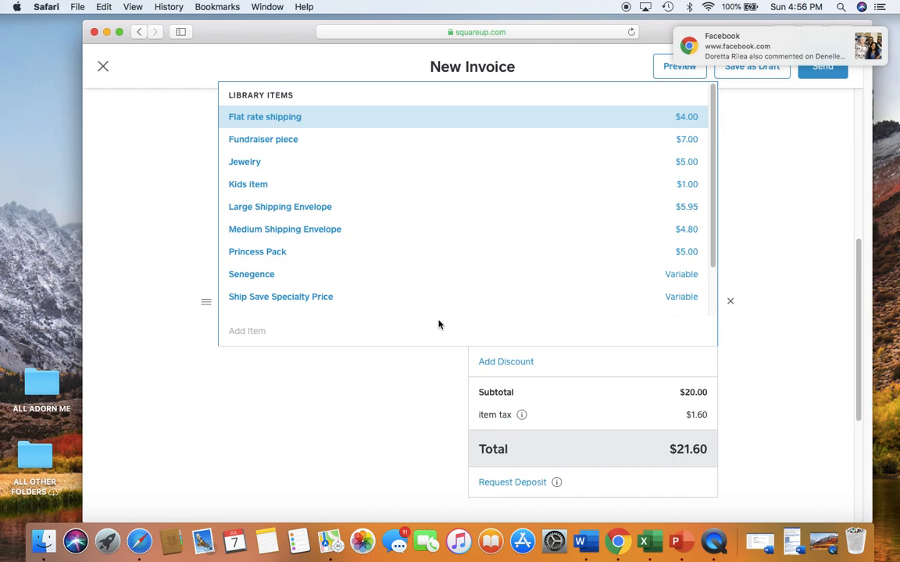
click(238, 185)
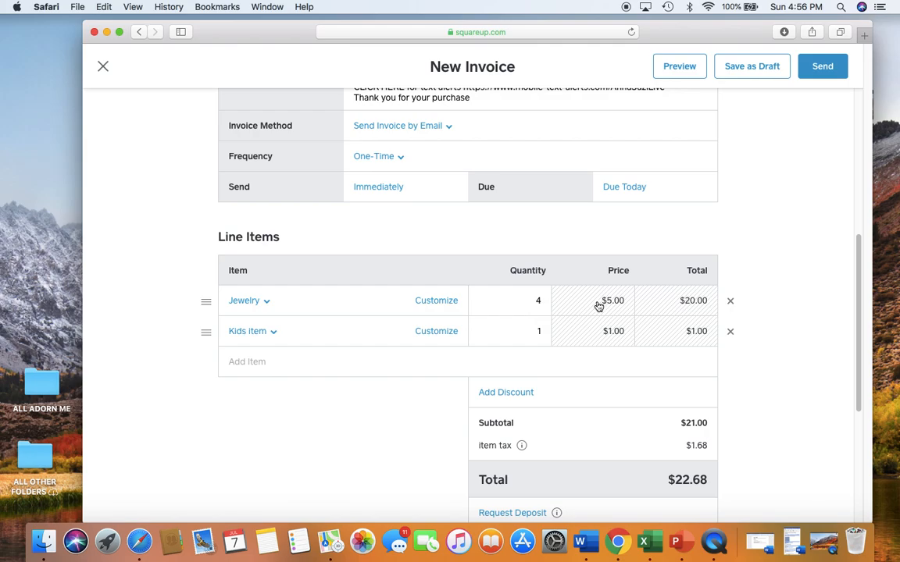
click(661, 364)
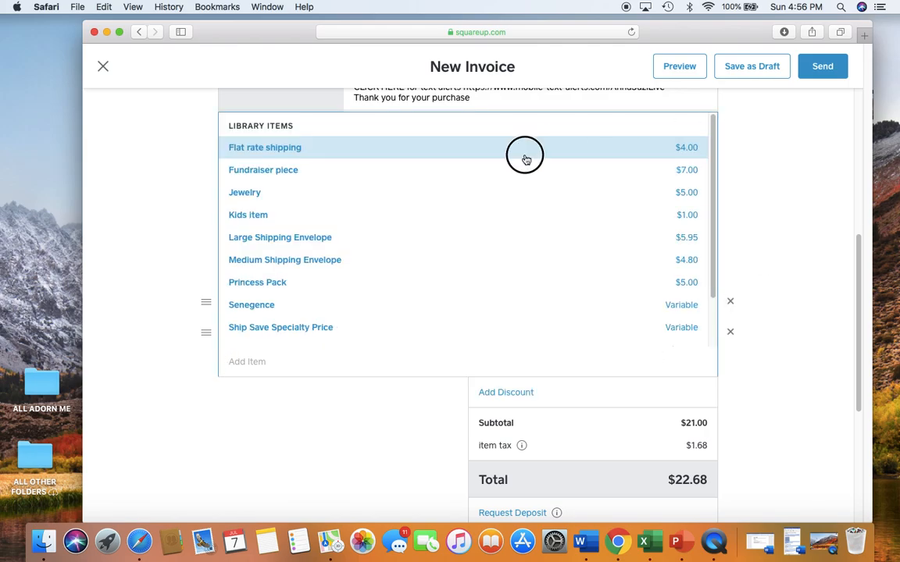
click(472, 146)
scroll(778, 388, down, 3)
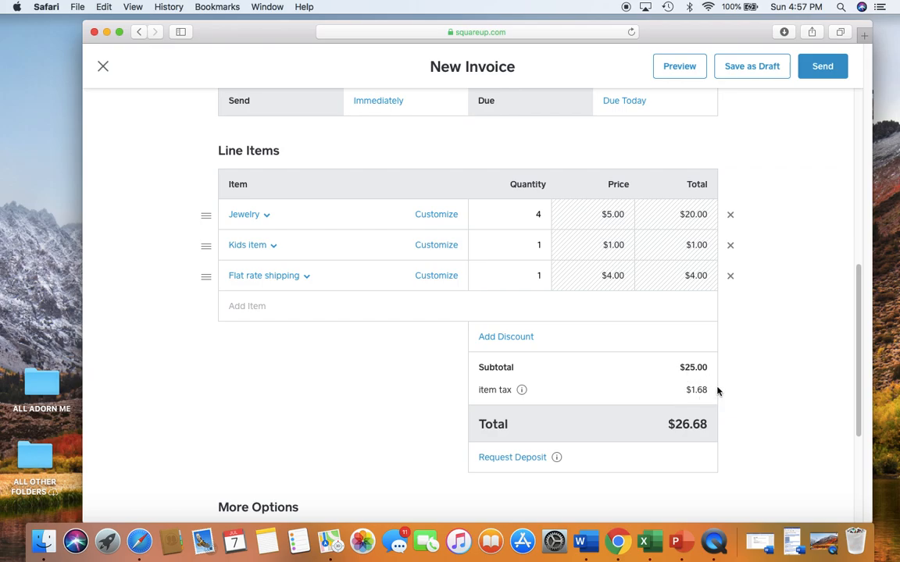
Scroll down to the invoice's More Options section
scroll(798, 399, down, 5)
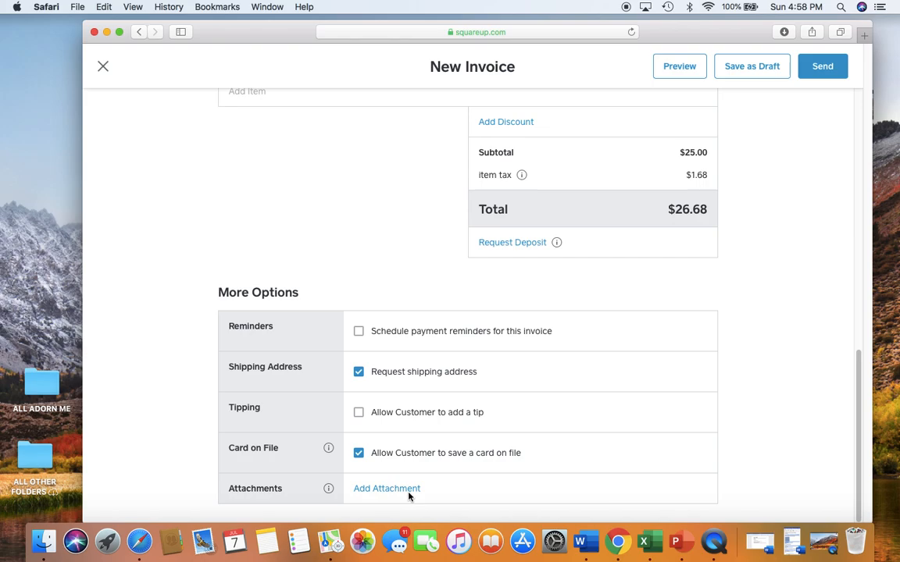
Open IMG_8927 2.JPG from ALL ADORN ME > invoices pictures > 6/21/invoices
double_click(43, 384)
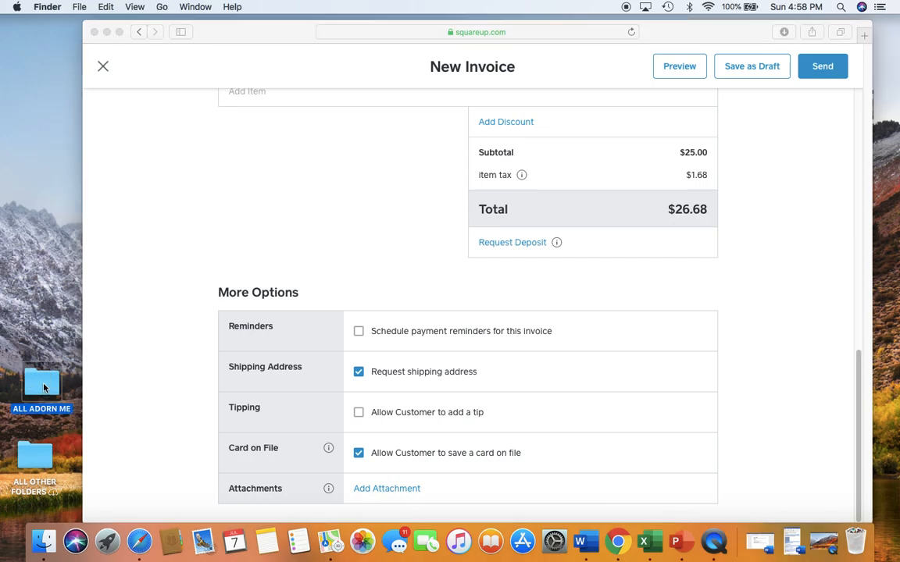
scroll(622, 263, down, 3)
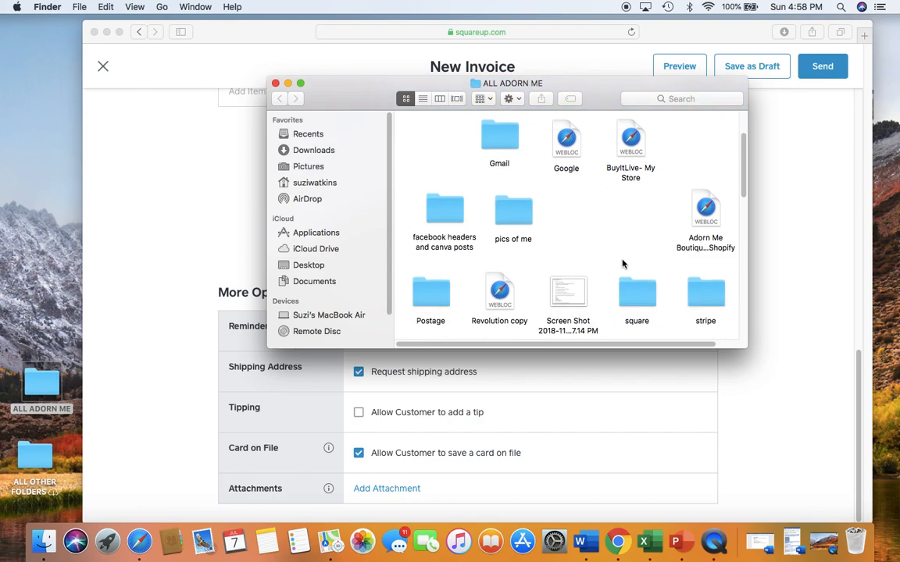
scroll(622, 263, down, 5)
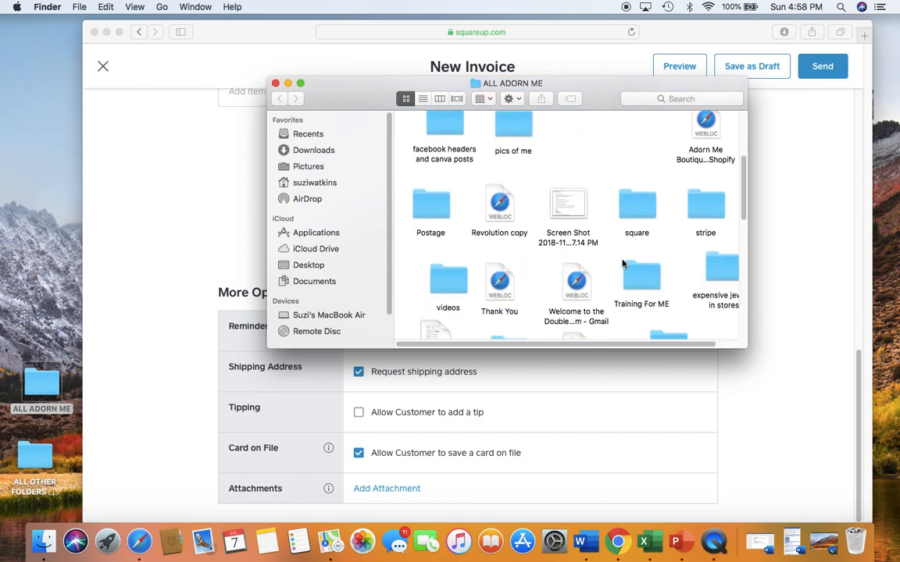
scroll(622, 263, down, 3)
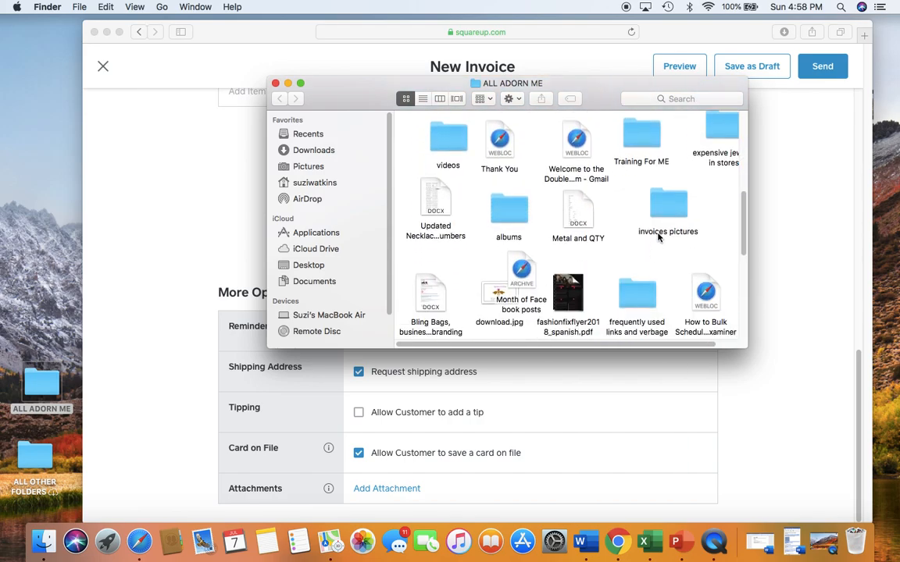
click(668, 206)
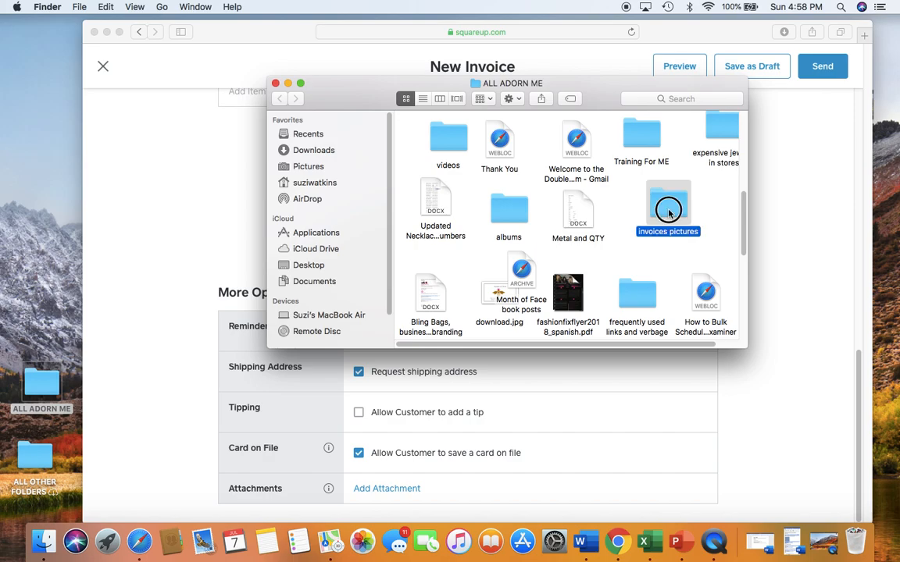
double_click(668, 205)
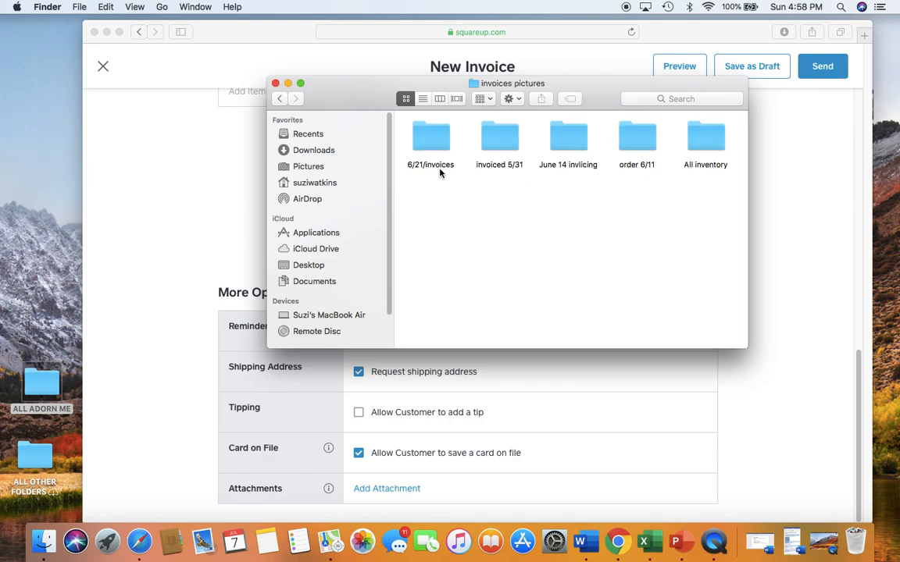
double_click(434, 145)
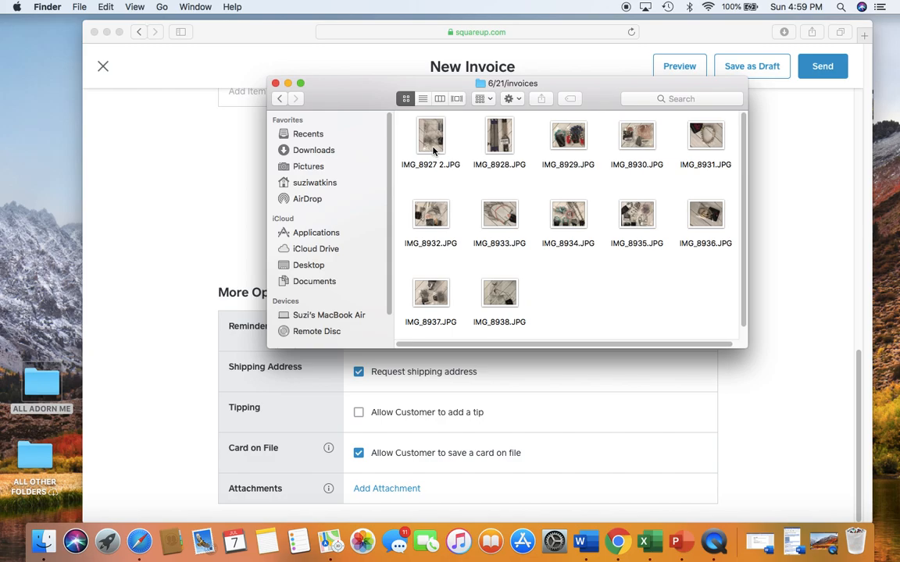
double_click(431, 138)
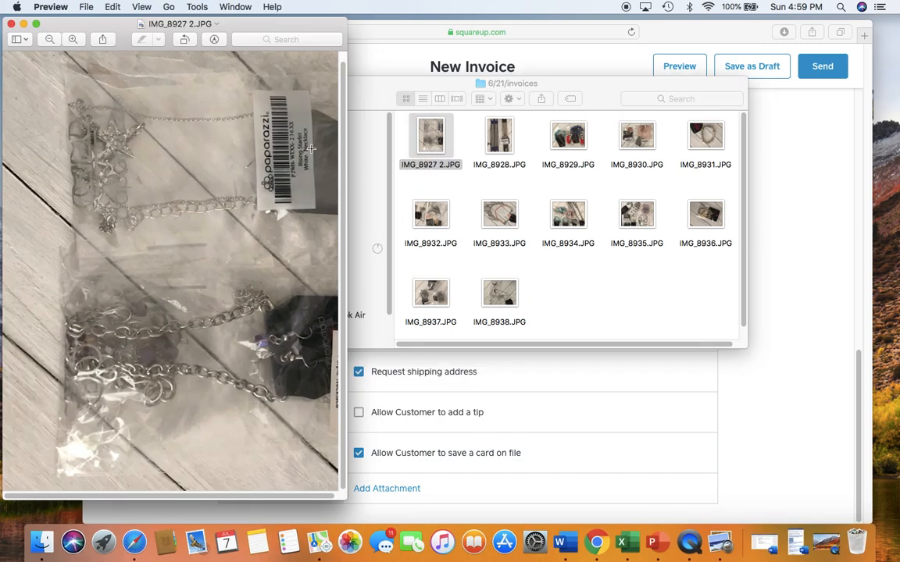
Close the IMG_8927 2.JPG photo in Preview and minimize the Finder window
click(12, 24)
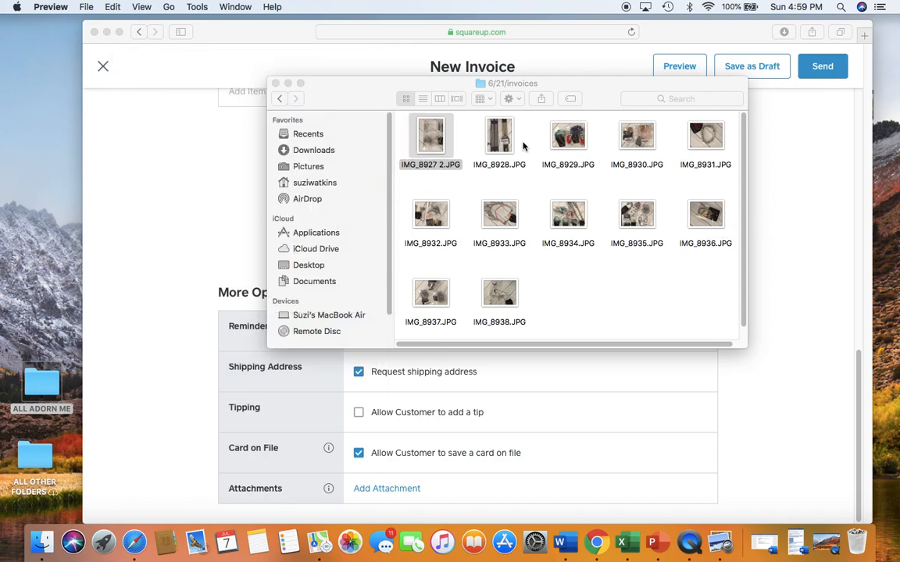
click(285, 84)
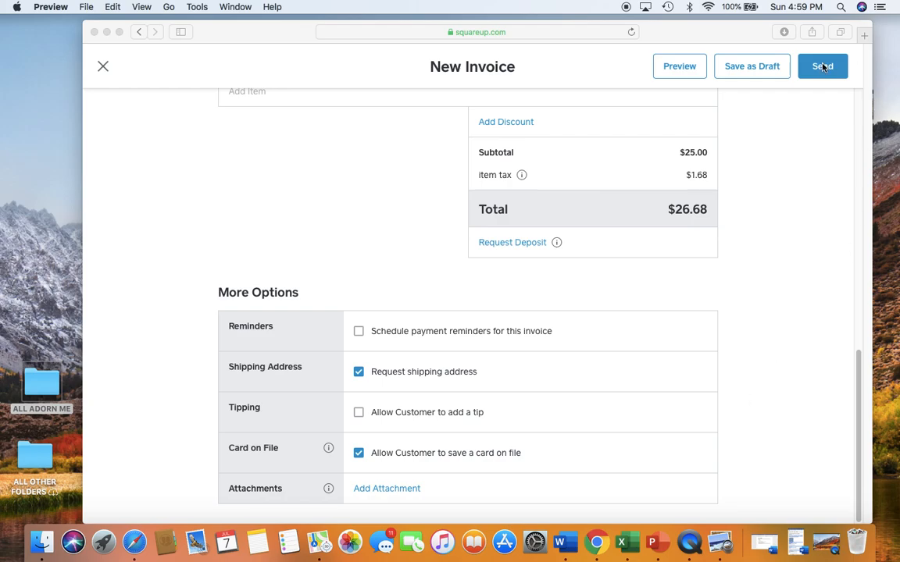
scroll(812, 239, up, 5)
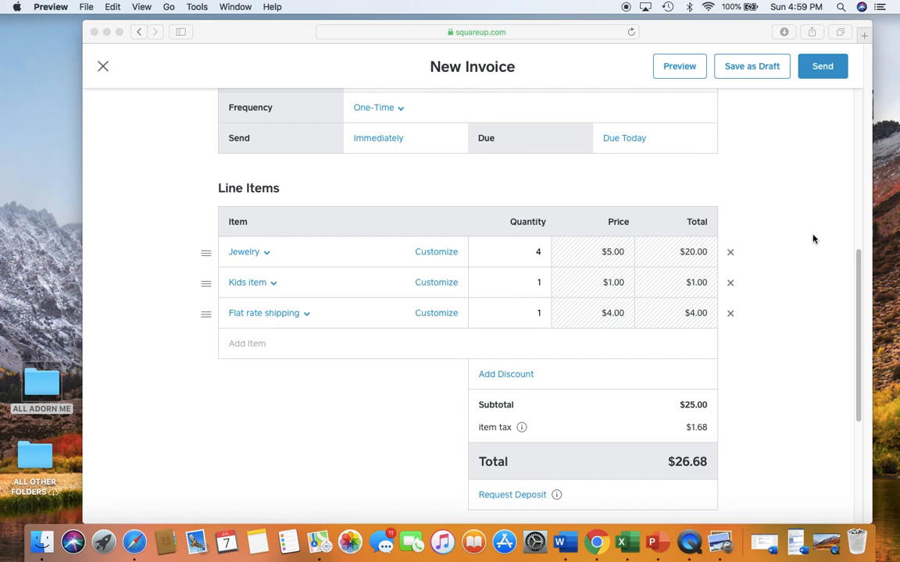
scroll(812, 241, up, 3)
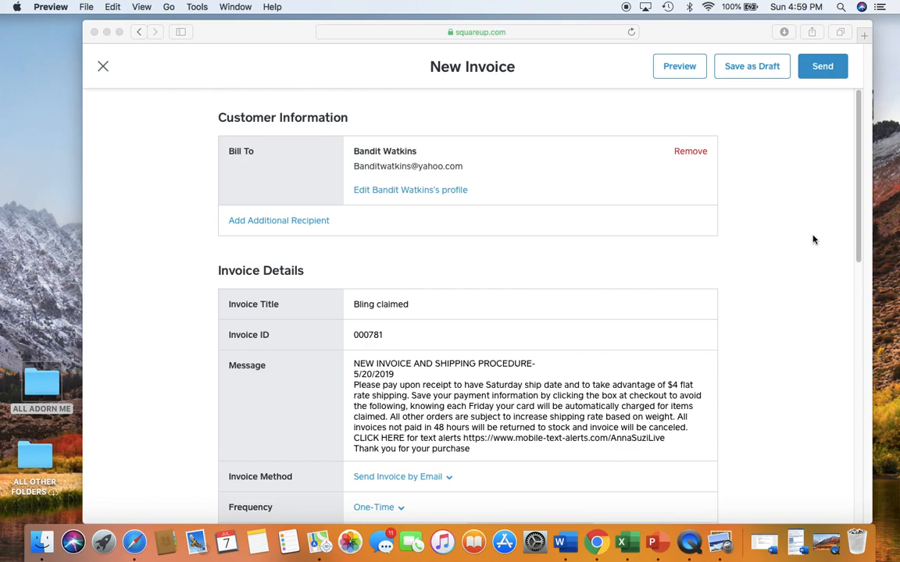